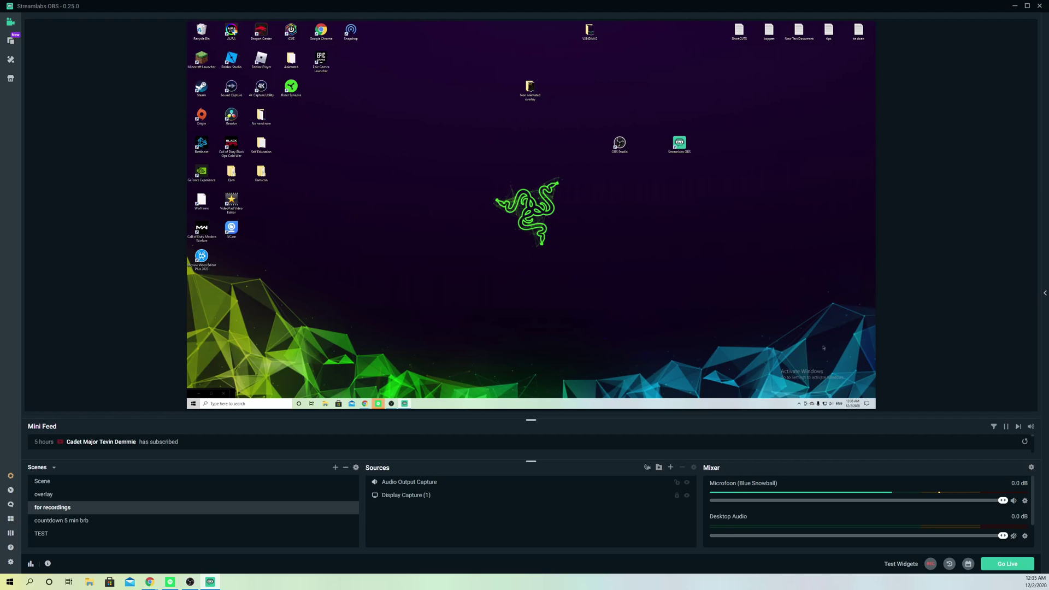
- Open the Windows Sound dialog from the tray speaker menu and centre it on the desktop
right_click(832, 404)
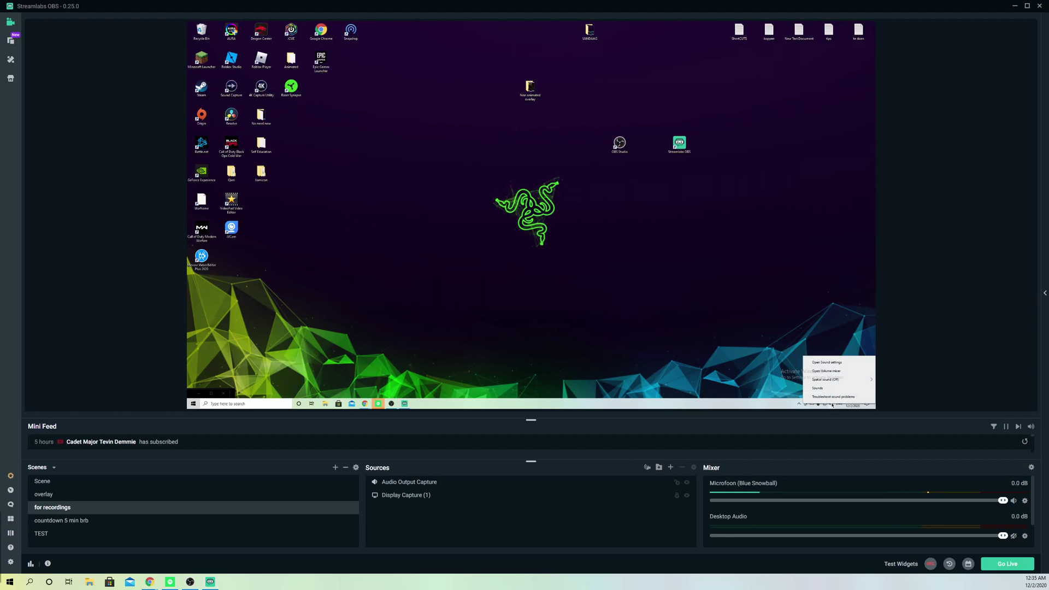
click(824, 389)
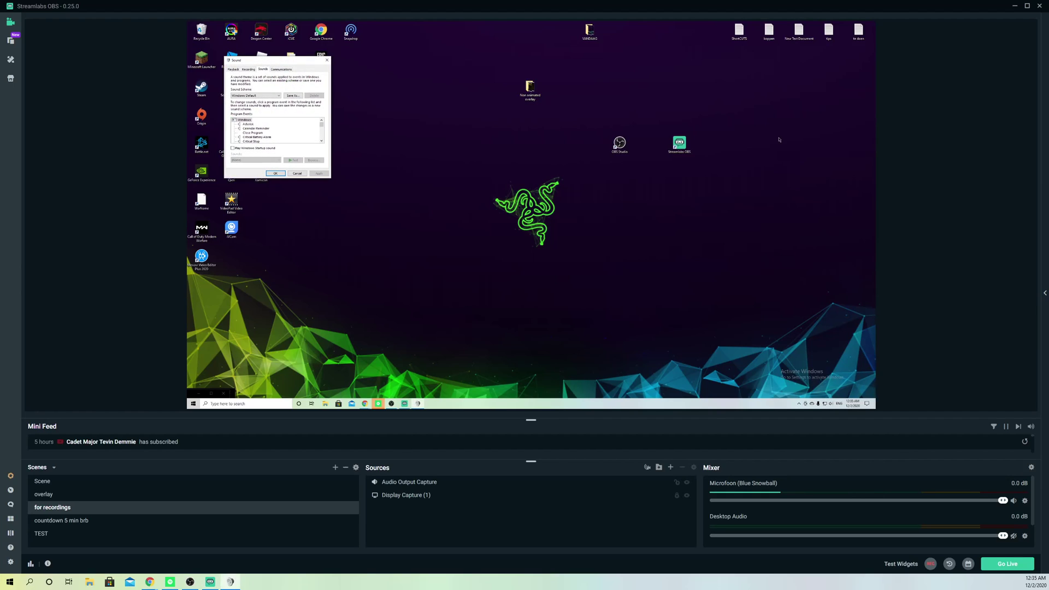
mouse_move(275, 60)
mouse_down()
mouse_move(530, 160)
mouse_move(549, 144)
mouse_up()
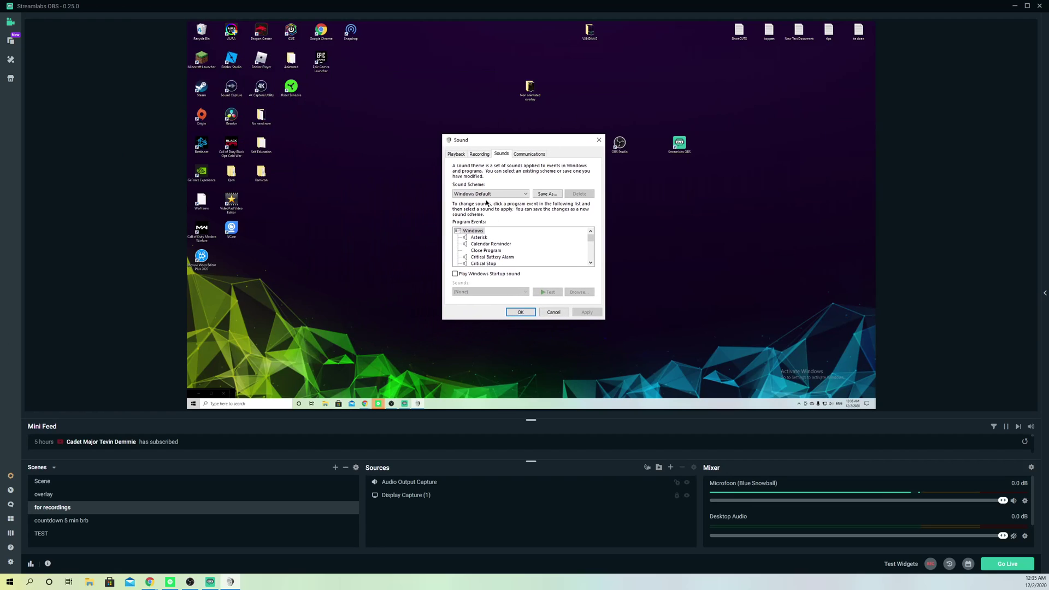
drag(484, 145, 466, 117)
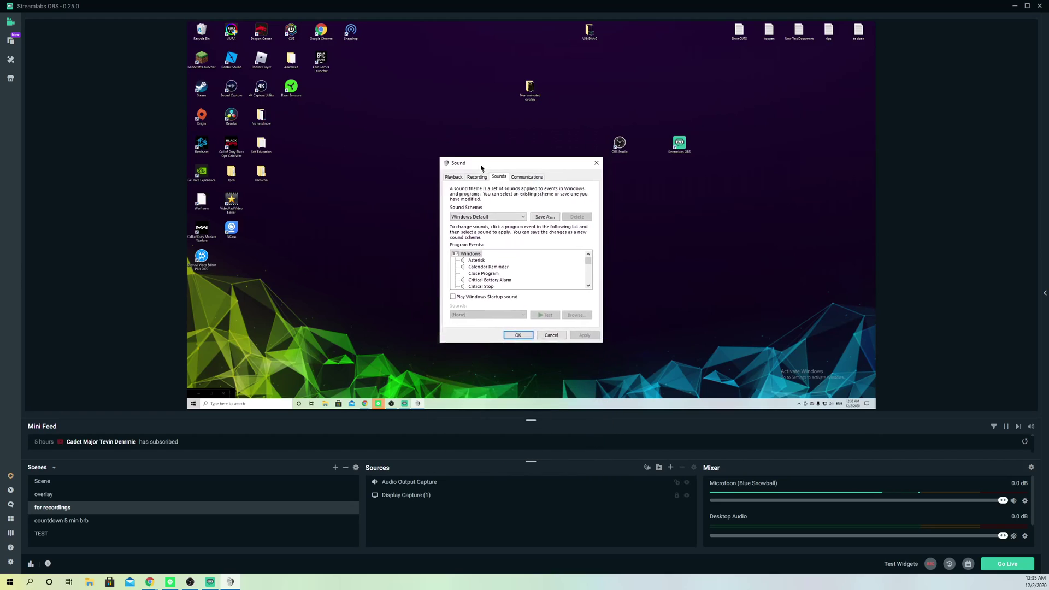
- Review the playback devices, checking the MSI G27CQ4 and Digital Audio (S/PDIF) entries
click(438, 126)
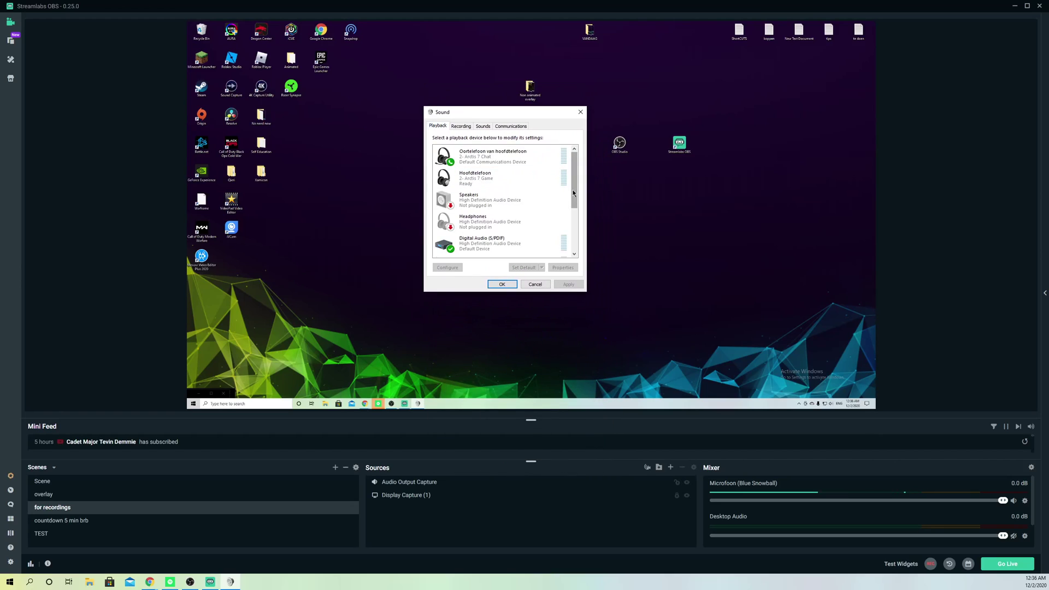
scroll(525, 231, down, 2)
scroll(526, 230, down, 4)
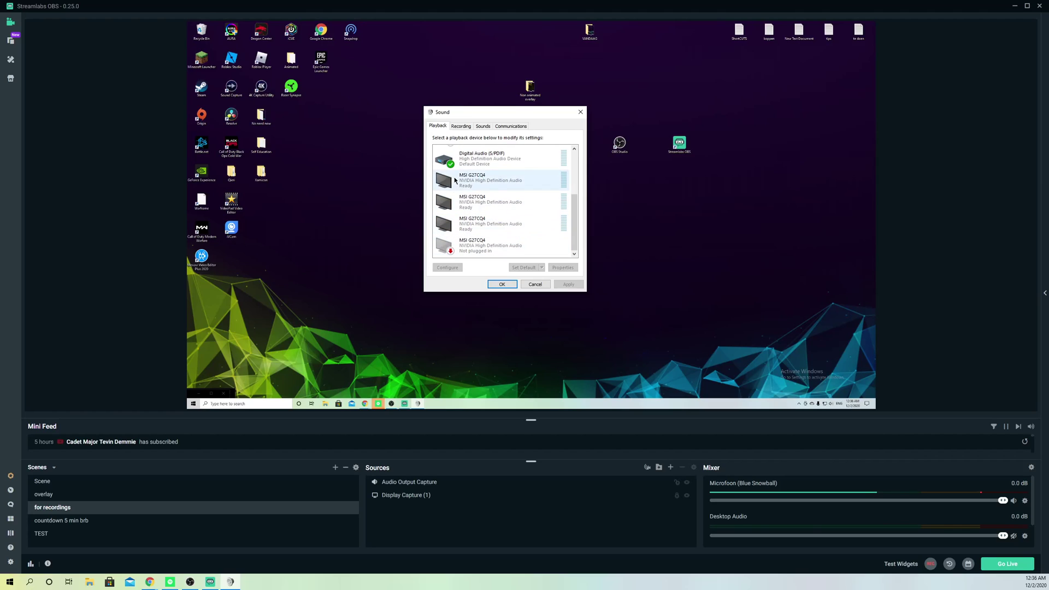
click(469, 209)
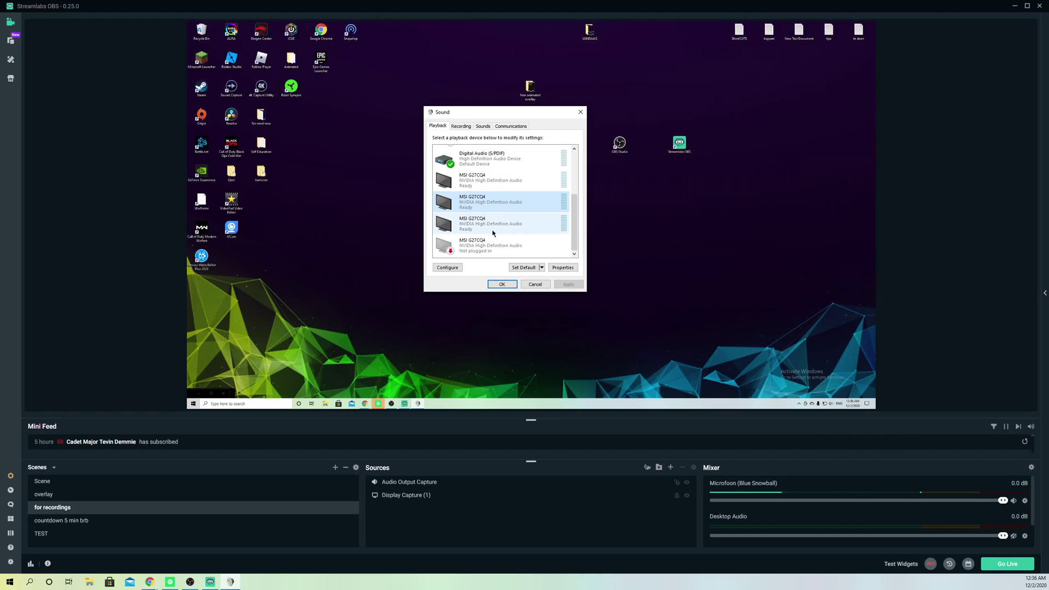
scroll(492, 231, up, 1)
click(479, 182)
right_click(478, 182)
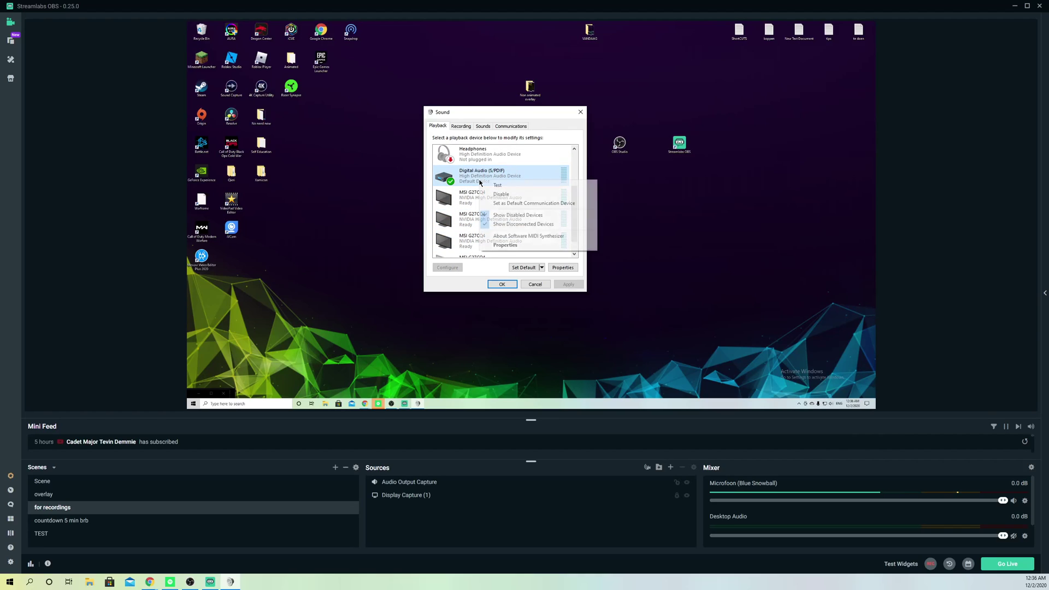
click(465, 236)
scroll(482, 213, down, 1)
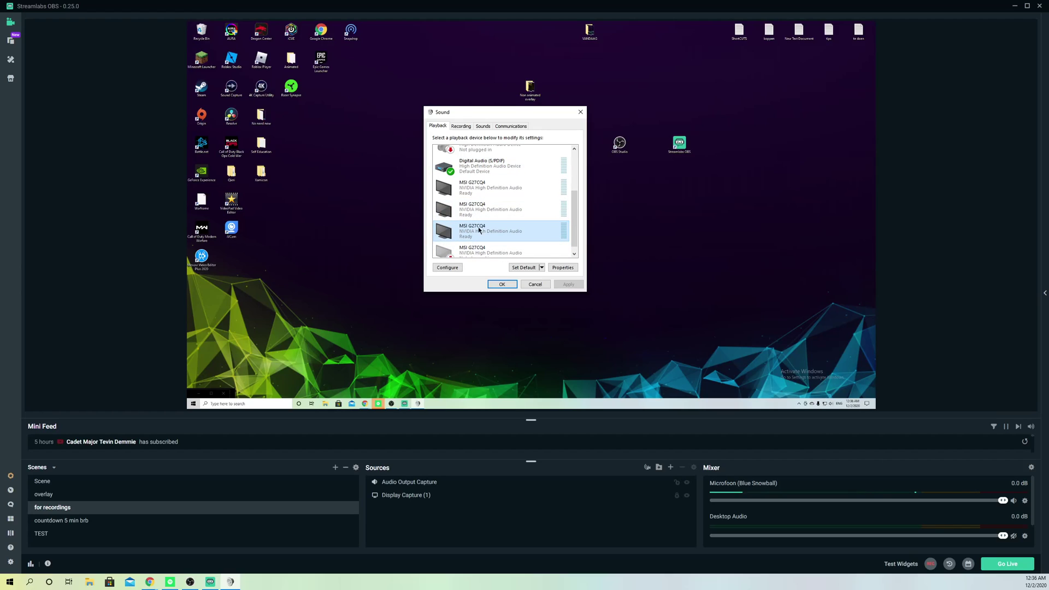
- Set the MSI G27CQ4 monitor as default communication device and close the Sound dialog
right_click(483, 212)
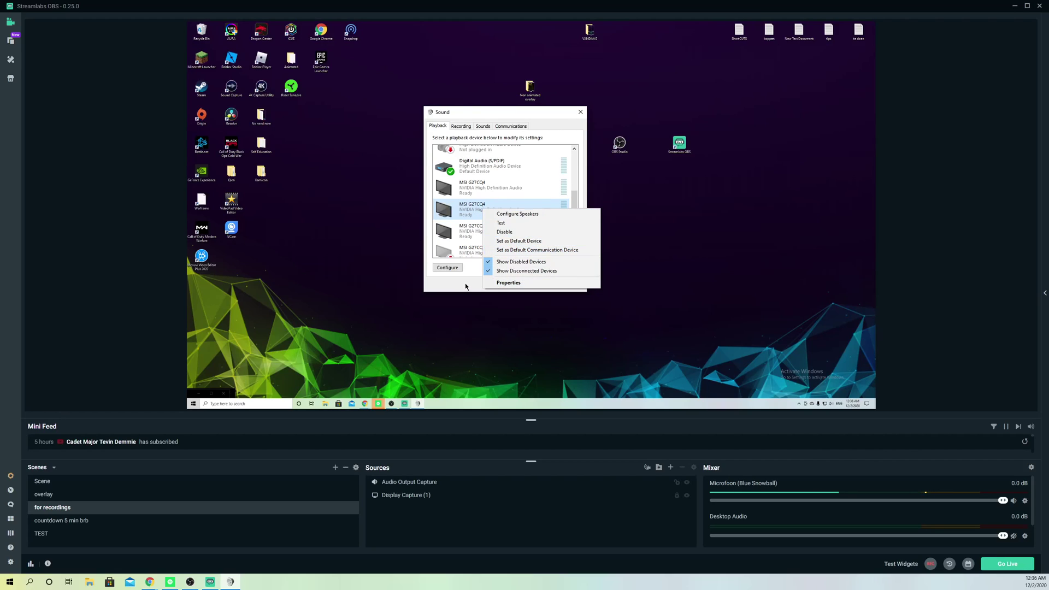
click(464, 283)
click(578, 109)
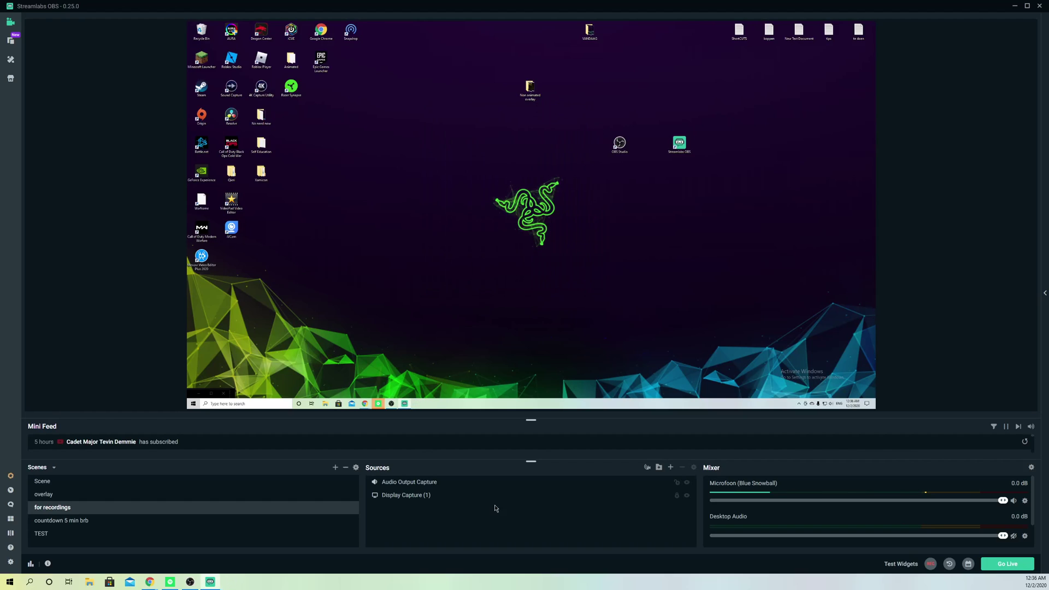
- Delete the existing Audio Output Capture source with confirmation, then start adding a new source
right_click(579, 483)
click(479, 482)
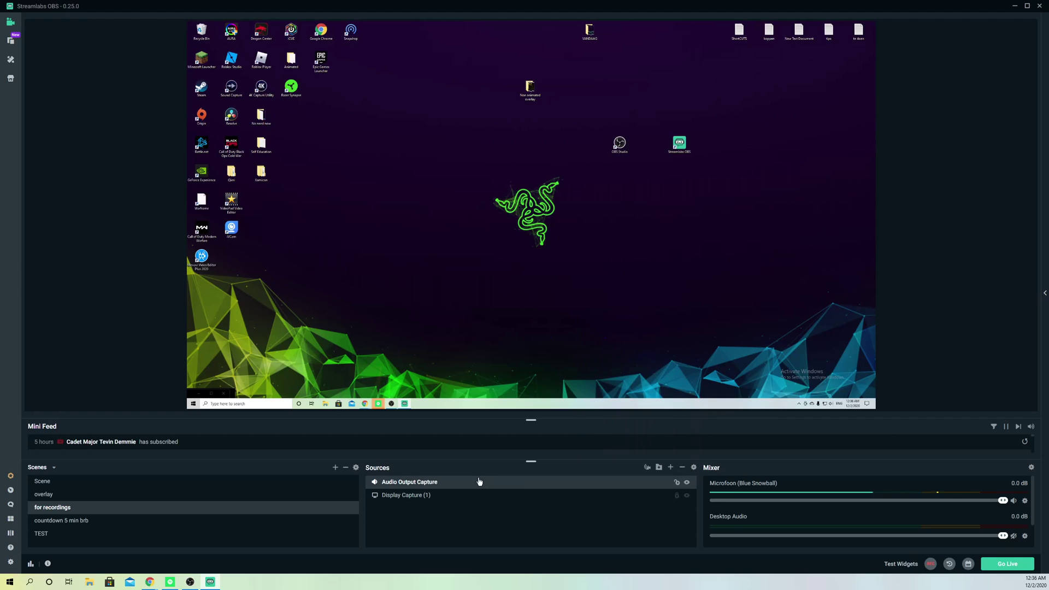
right_click(481, 483)
click(511, 351)
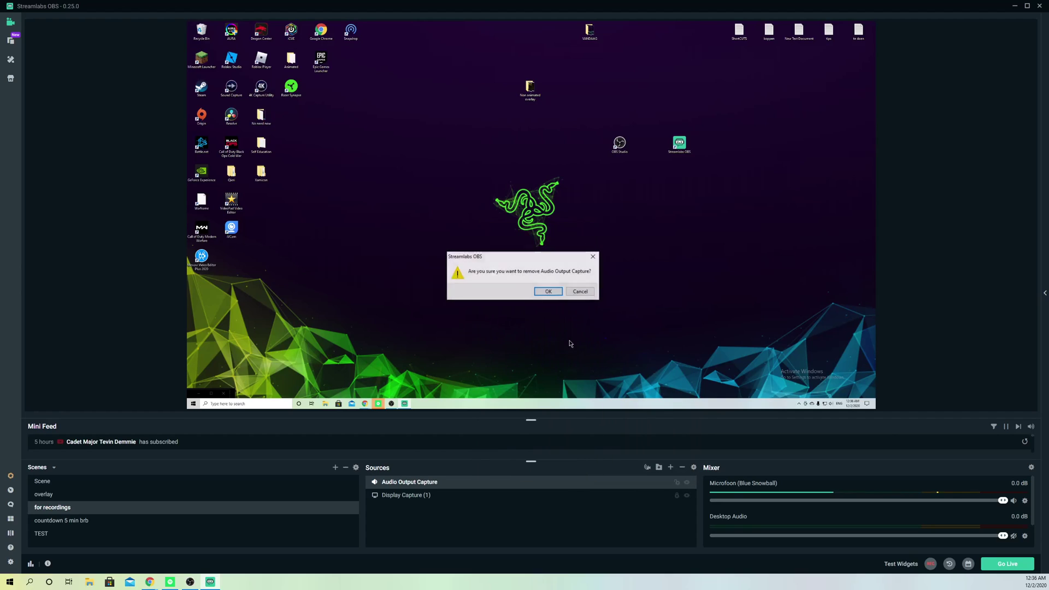
click(548, 292)
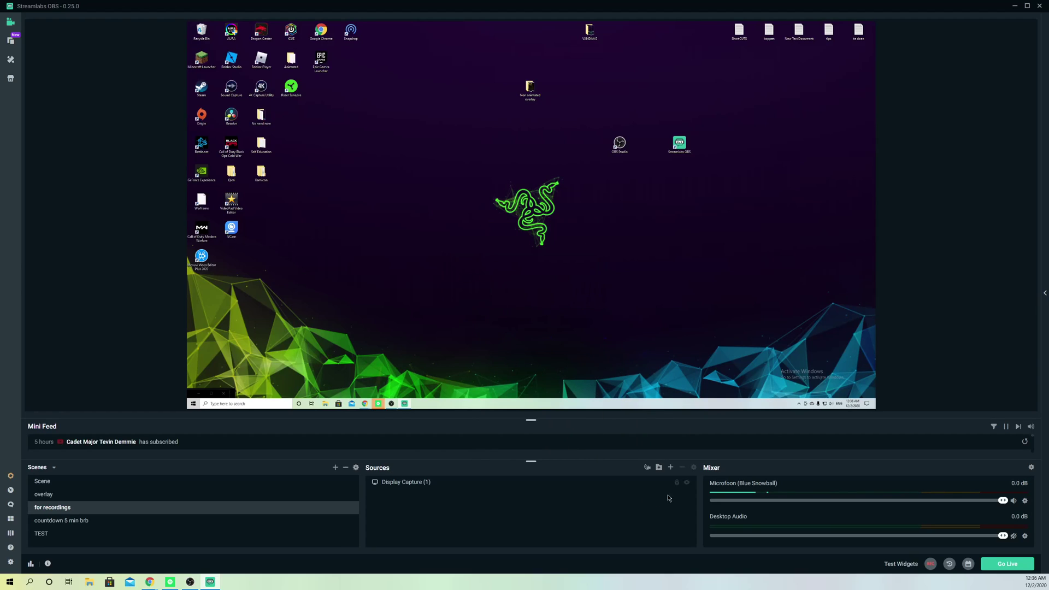
click(670, 467)
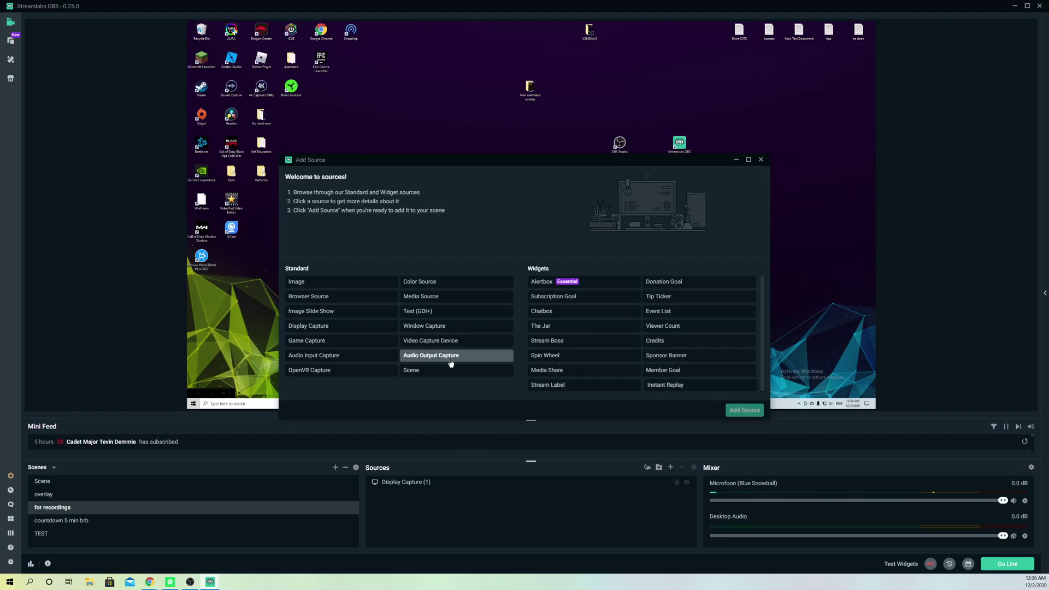
- Create an Audio Output Capture source under its default name and open its Device list
click(450, 360)
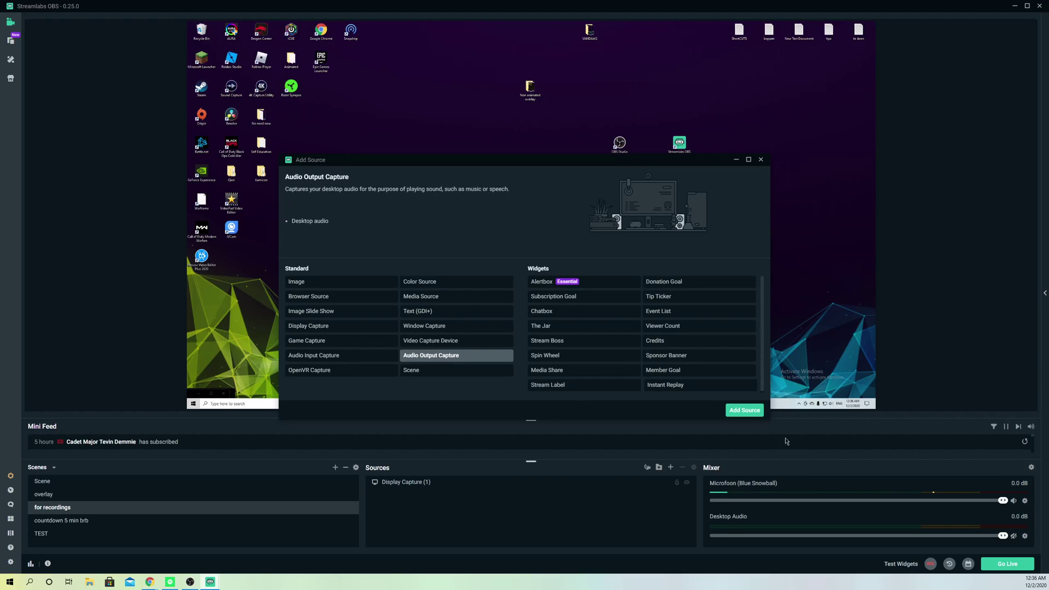
click(744, 411)
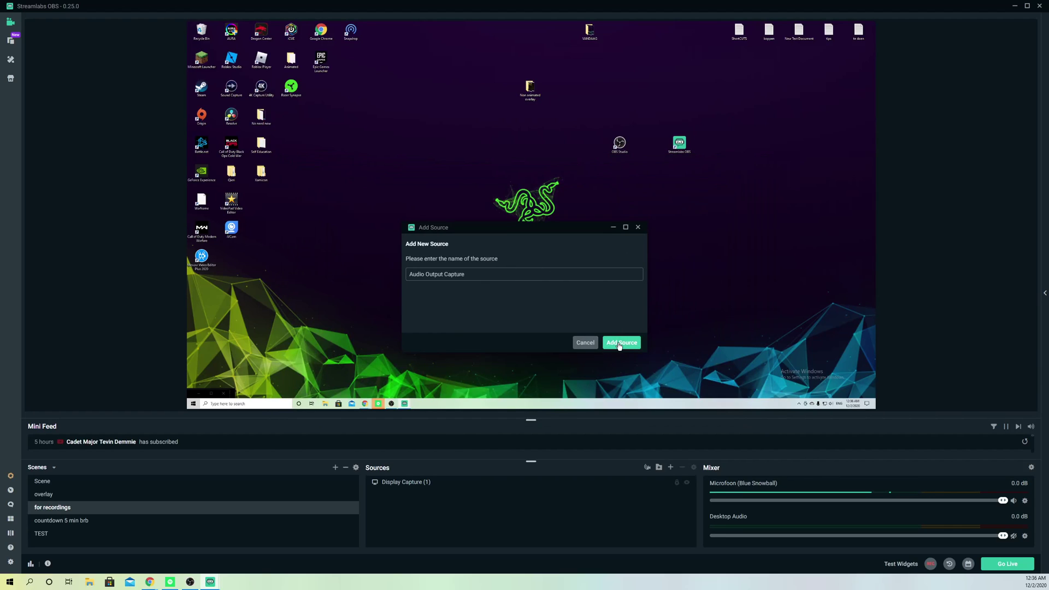
click(623, 344)
click(502, 232)
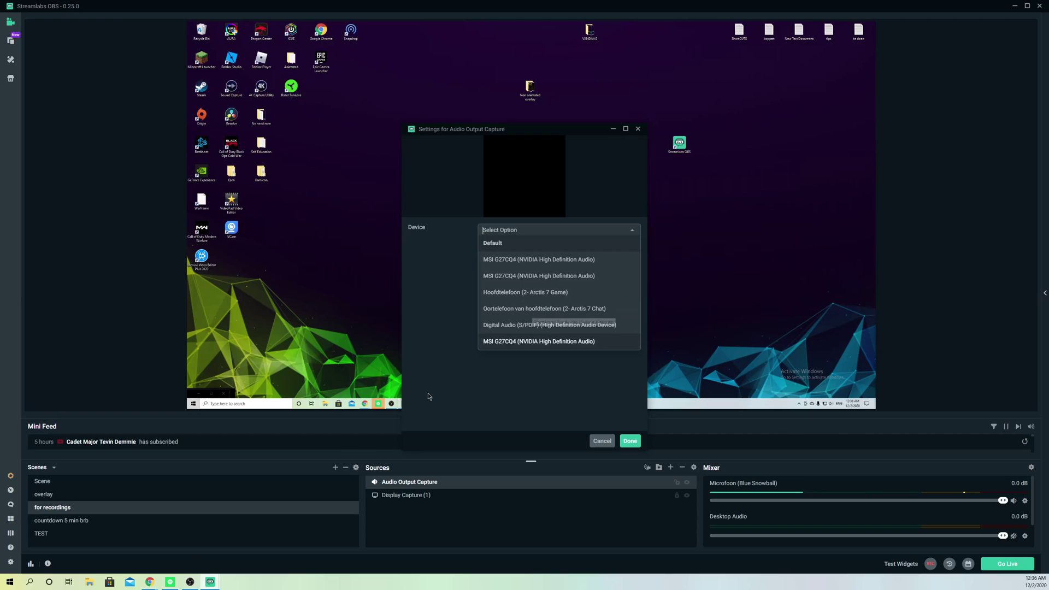
- Check the Sound dialog's playback list to identify the MSI G27CQ4 monitor
click(795, 222)
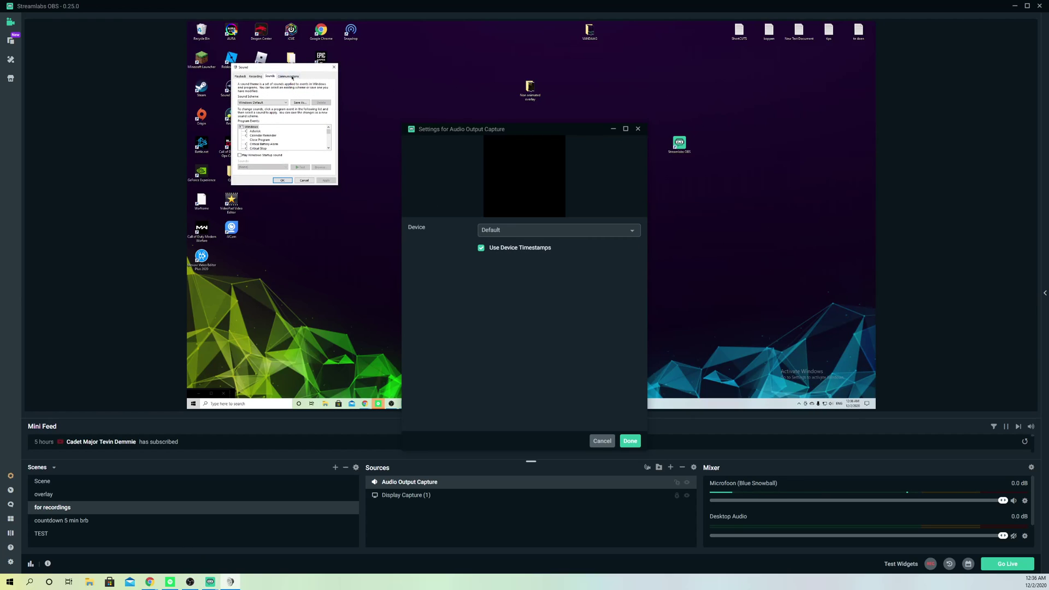
drag(492, 99, 818, 110)
click(752, 126)
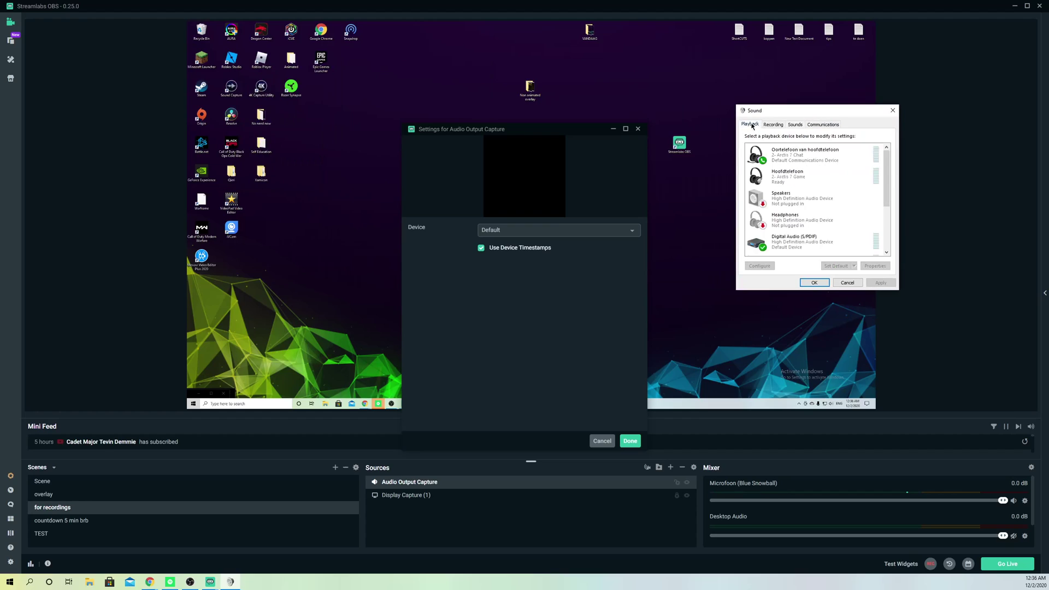
scroll(792, 234, down, 2)
scroll(774, 236, down, 1)
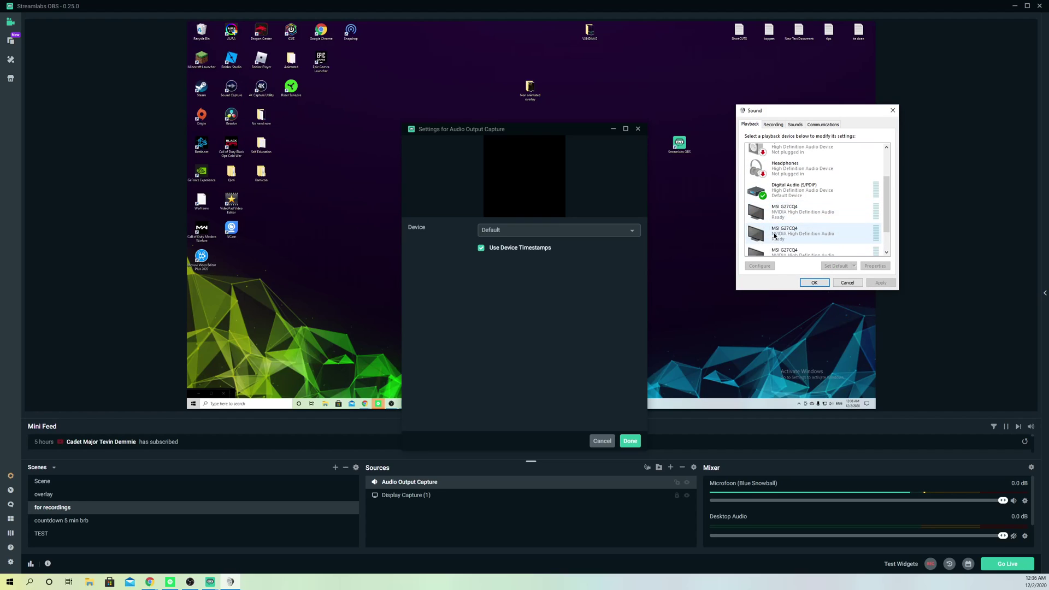
click(775, 236)
- Set the capture device to MSI G27CQ4 (NVIDIA High Definition Audio) and confirm with Done
click(533, 230)
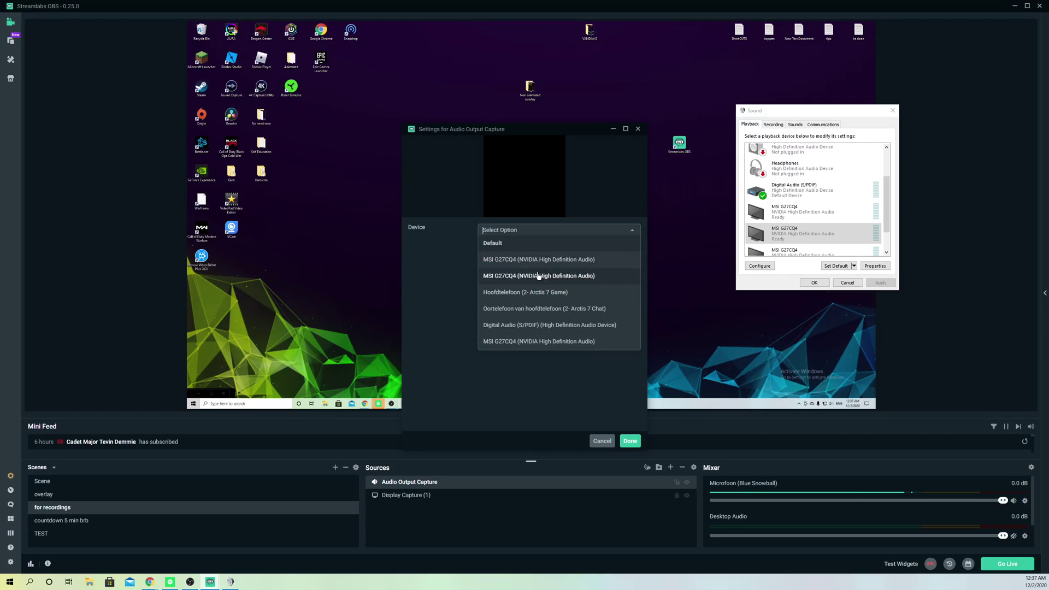
click(578, 275)
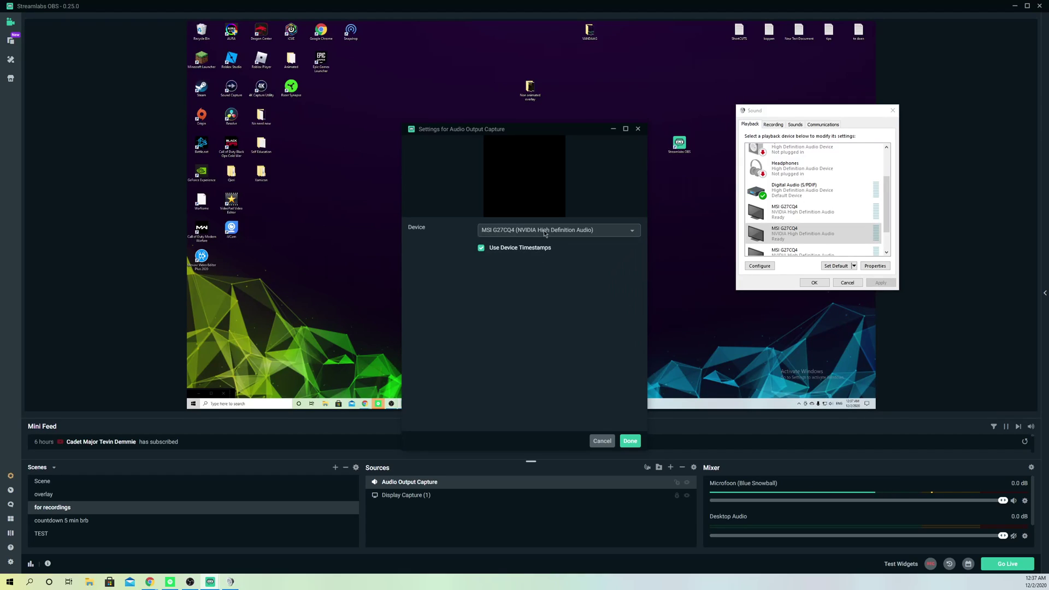
click(631, 441)
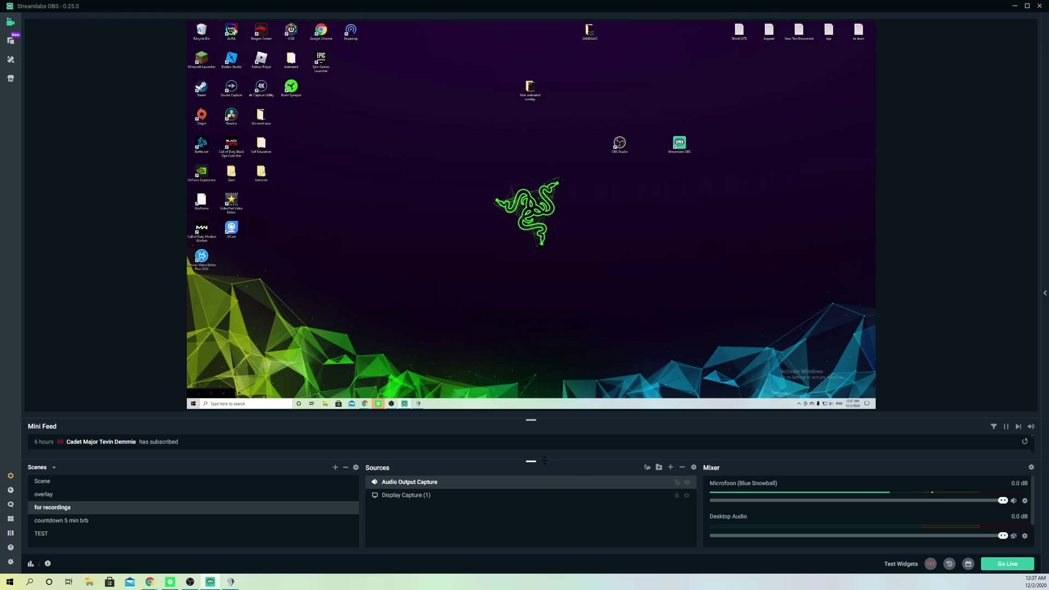
- Deselect the capture source and reopen the Windows Sound dialog's playback devices
click(112, 382)
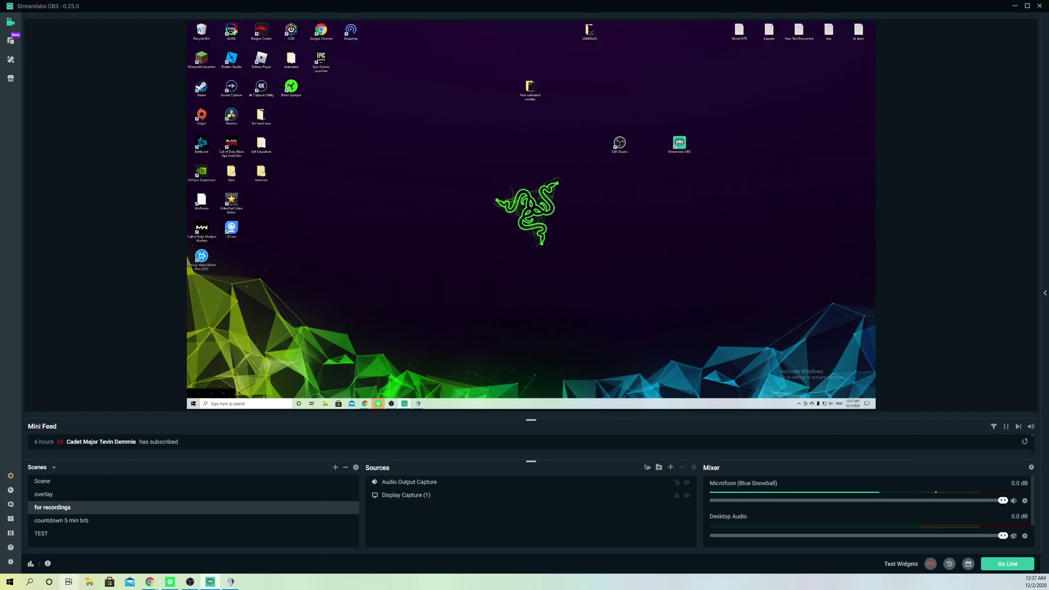
right_click(831, 405)
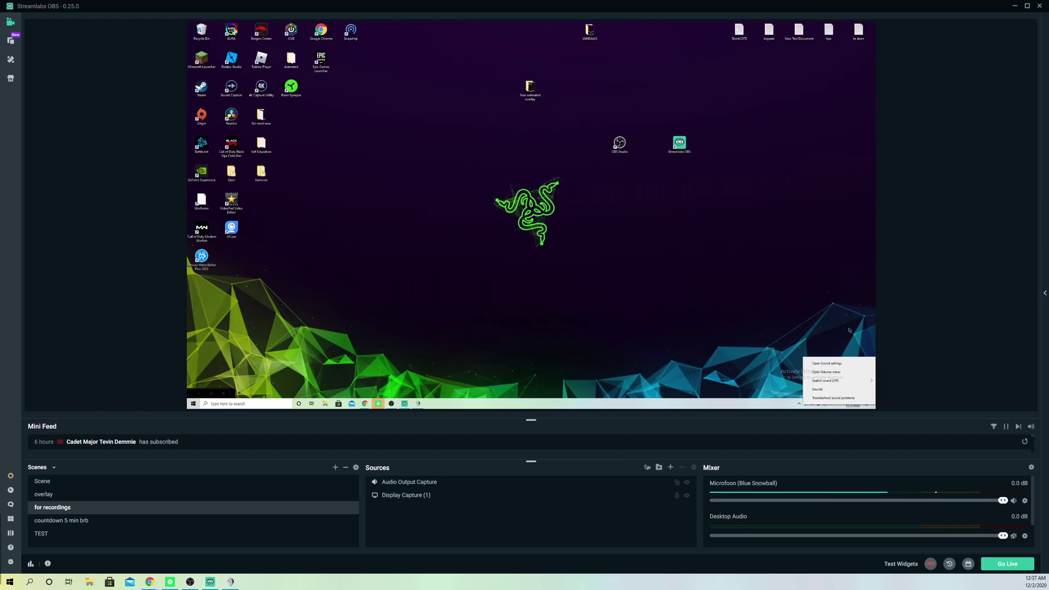
click(819, 391)
scroll(803, 229, down, 2)
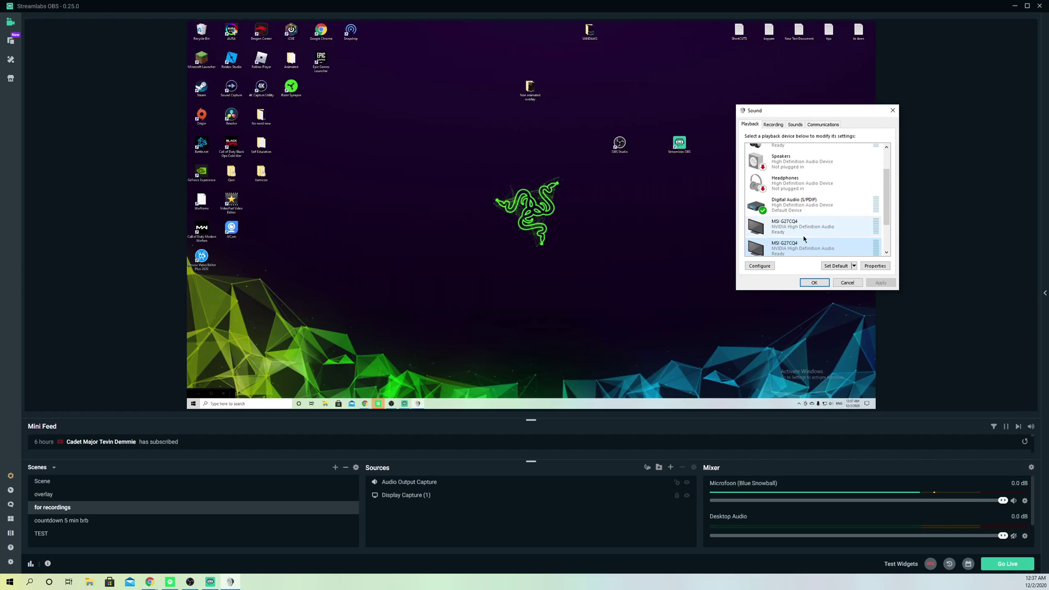
scroll(803, 238, down, 1)
scroll(802, 242, down, 1)
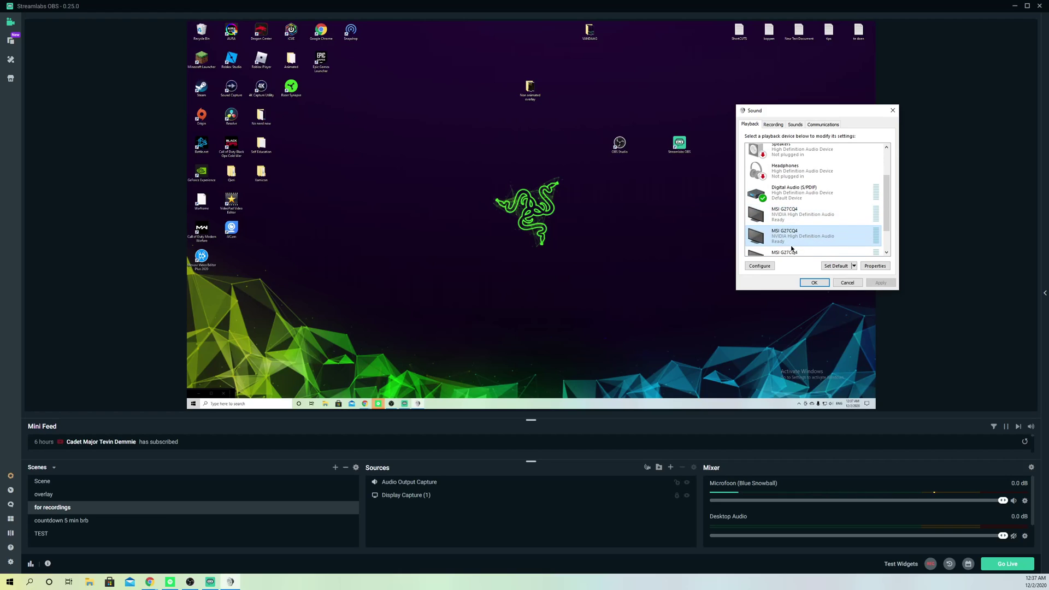
scroll(791, 247, down, 1)
- Inspect the MSI G27CQ4 and Digital Audio (S/PDIF) device options without changing anything
right_click(796, 231)
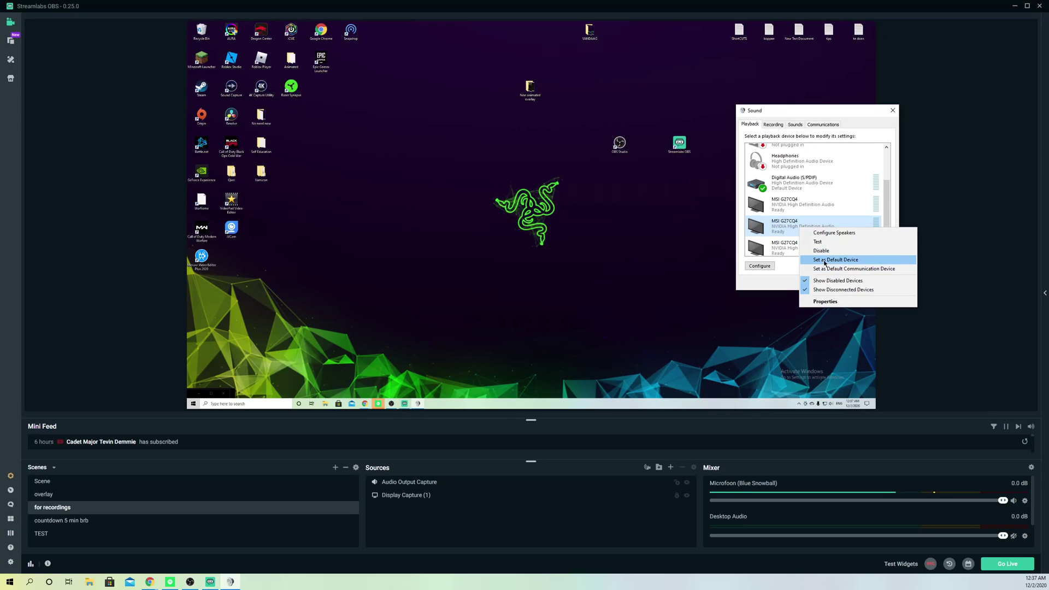
click(793, 237)
scroll(797, 234, up, 3)
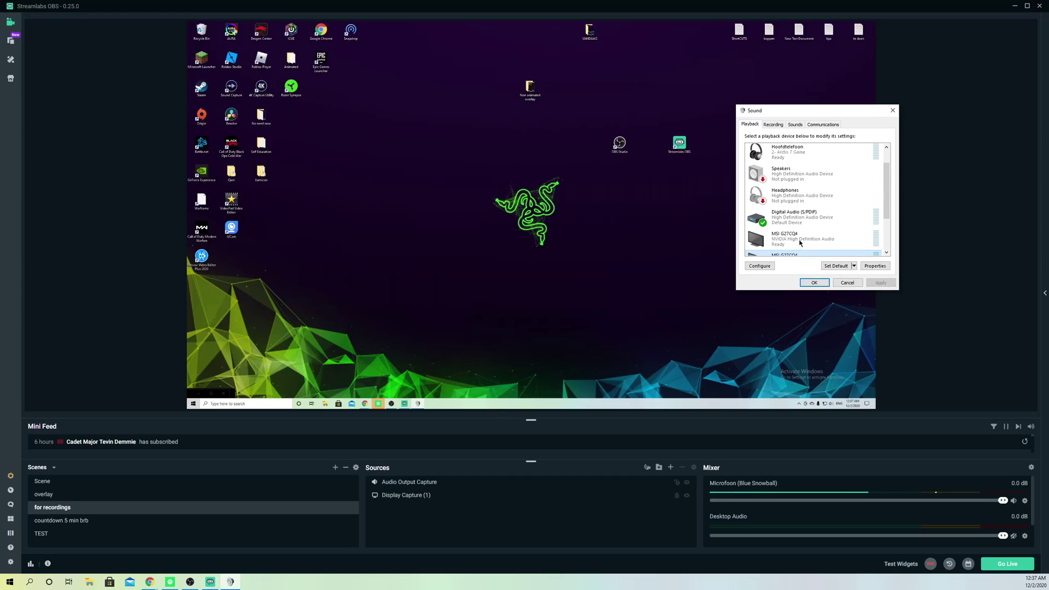
scroll(806, 148, up, 1)
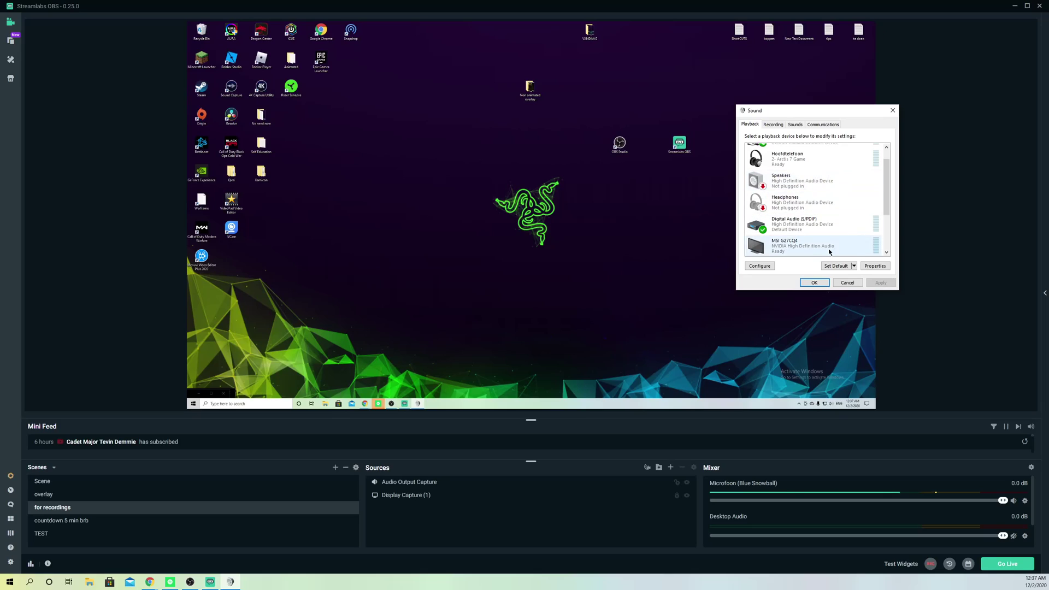
click(788, 225)
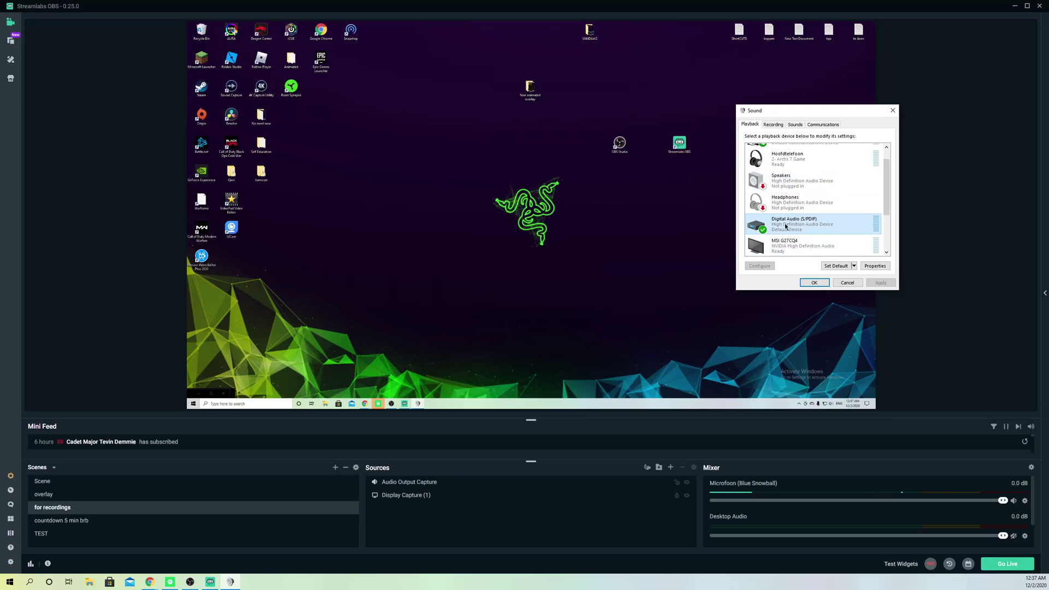
scroll(816, 230, up, 1)
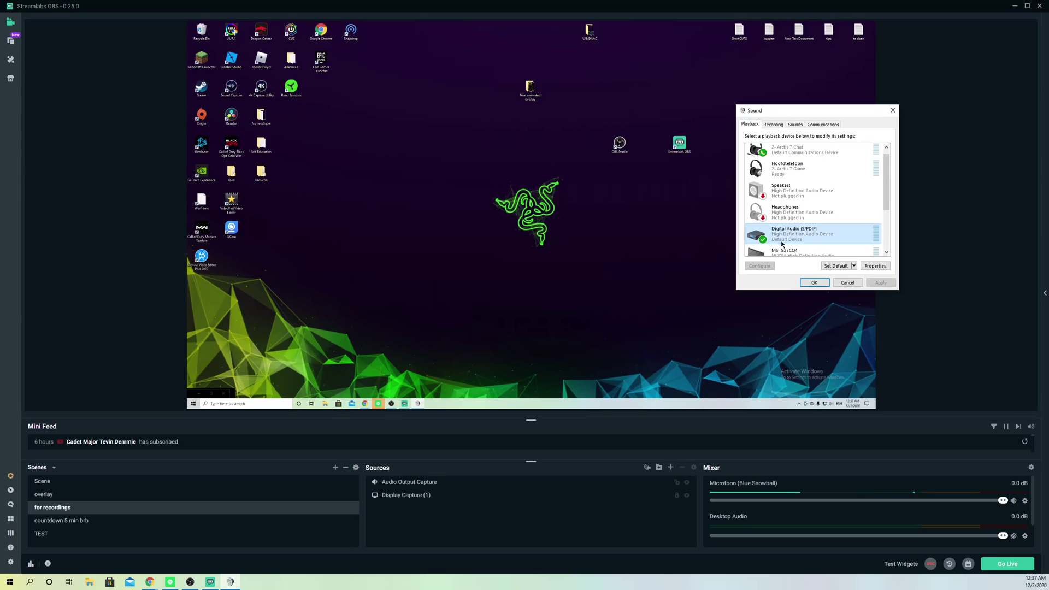
scroll(794, 236, up, 1)
right_click(793, 242)
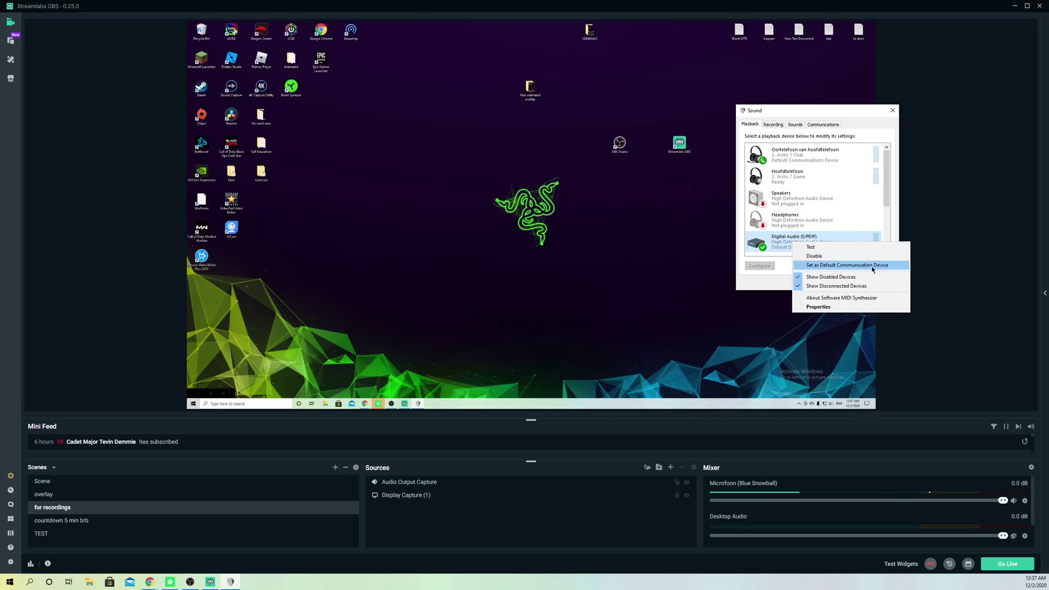
click(781, 159)
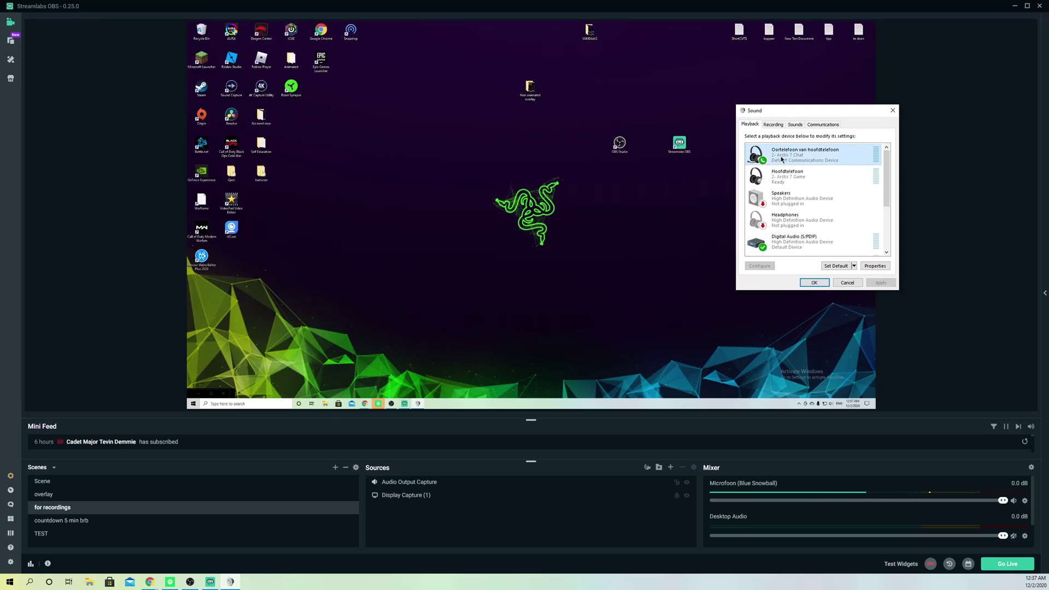
- Make Hoofdtelefoon (Arctis 7 Game) the default communication device
right_click(826, 160)
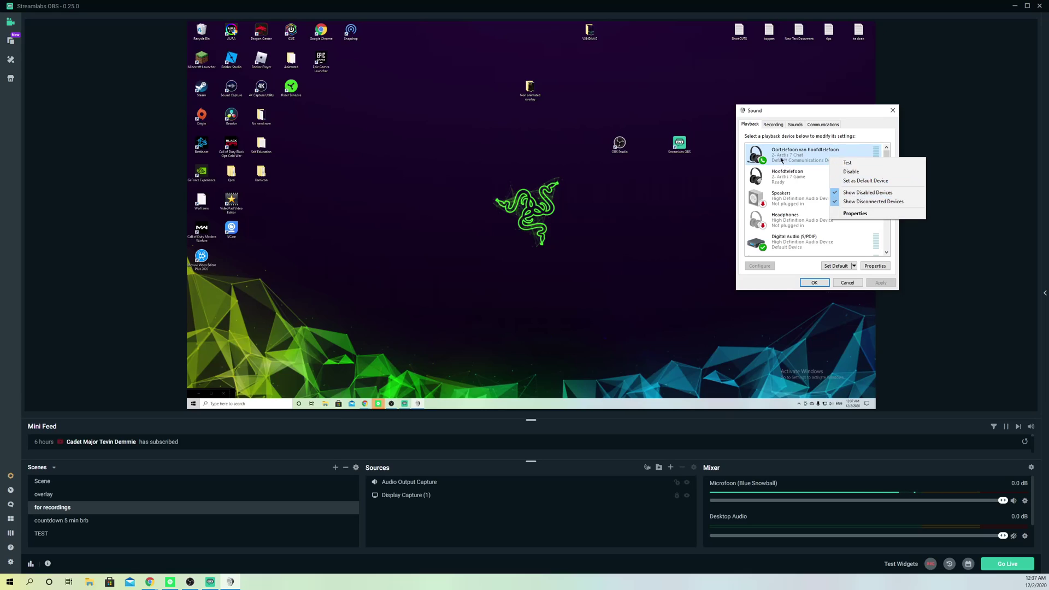
click(803, 176)
right_click(795, 175)
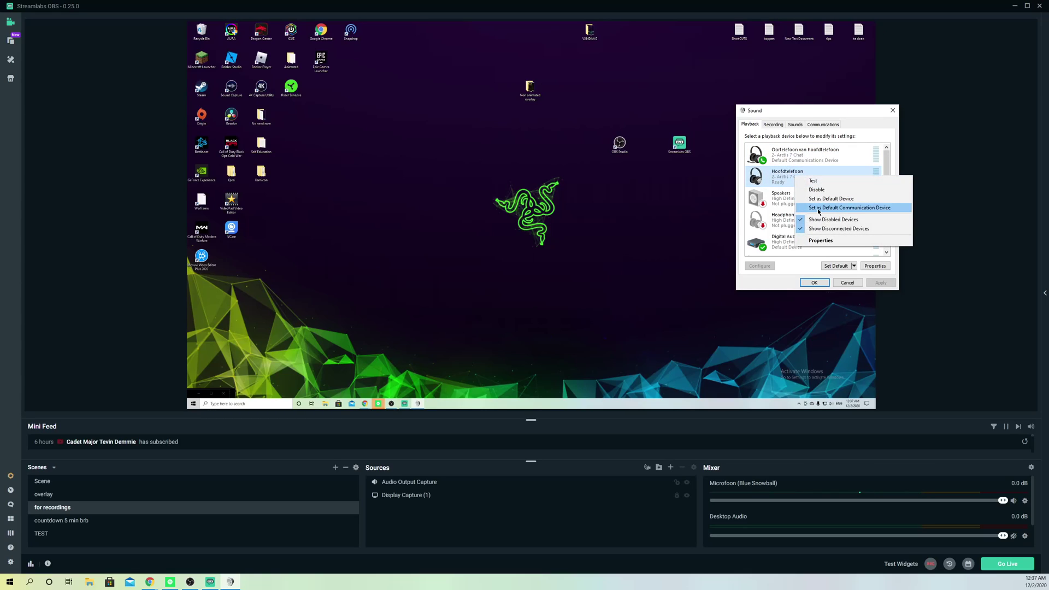
click(893, 110)
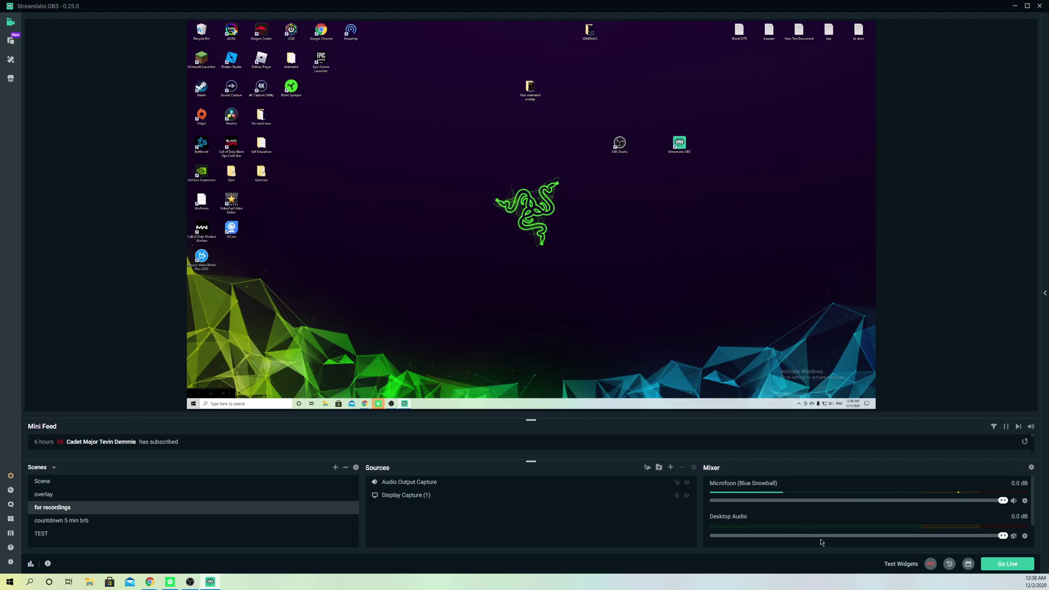
scroll(825, 532, down, 2)
scroll(826, 532, up, 2)
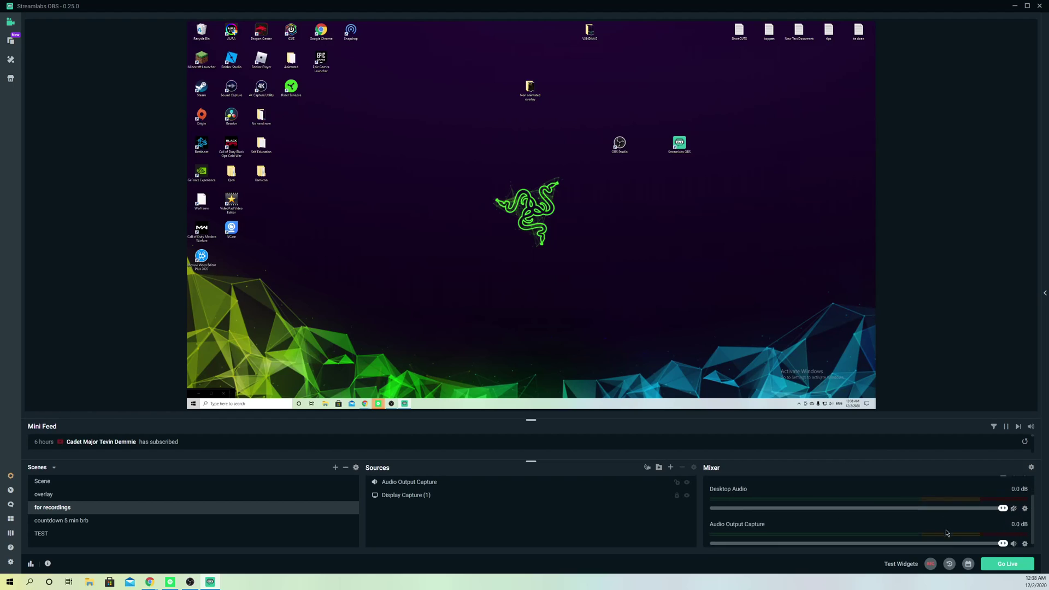
scroll(1012, 537, down, 2)
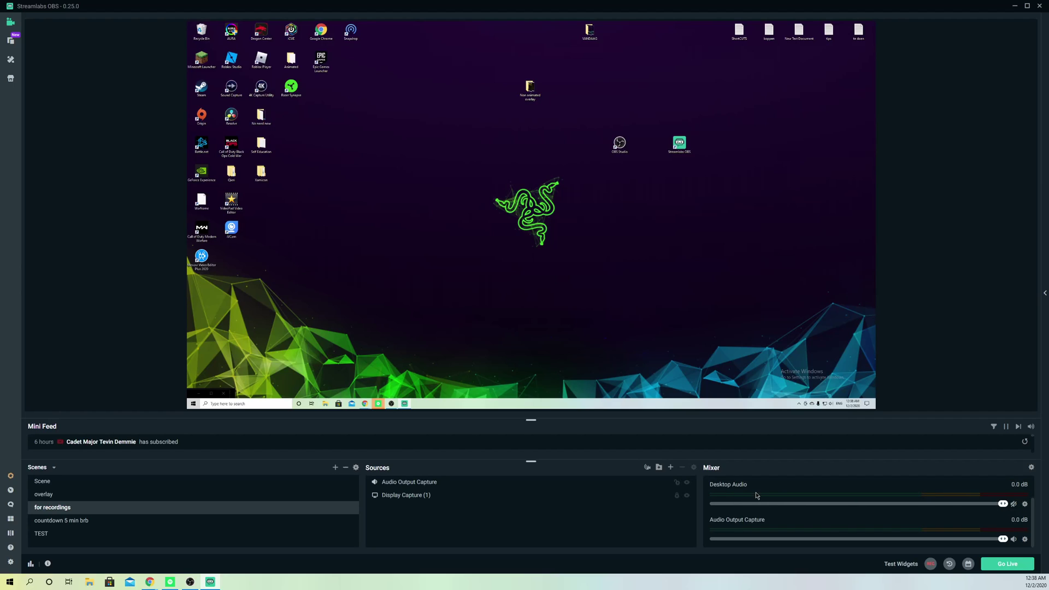
scroll(776, 508, up, 2)
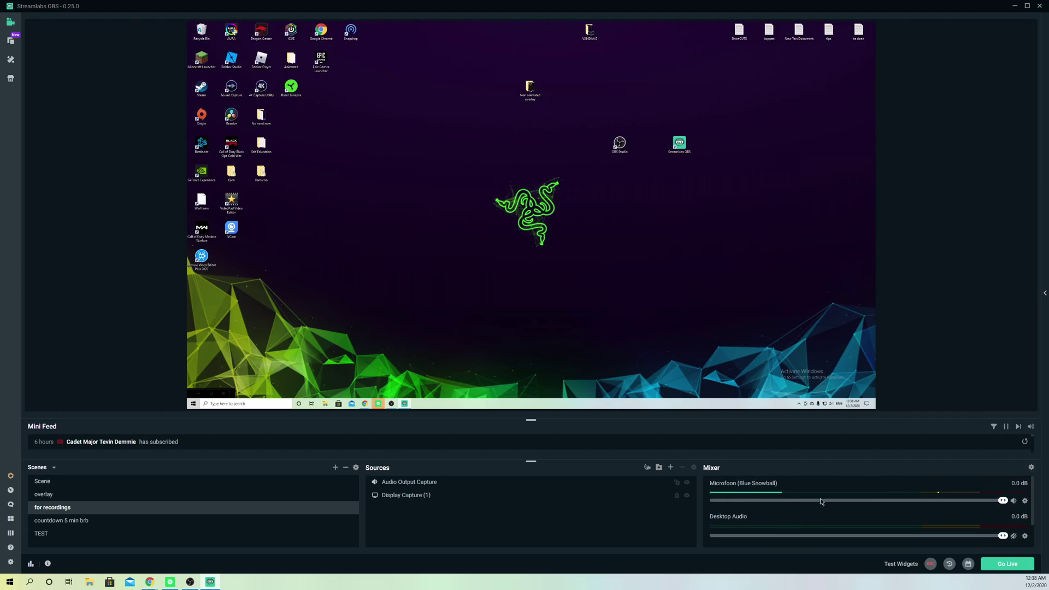